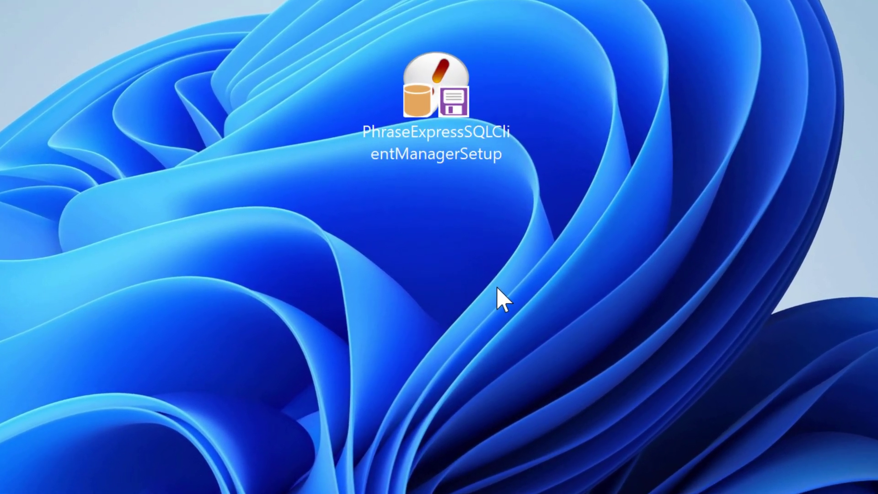
Install the SQL Client Manager with SQL Server Express in the default folder, full installation
double_click(451, 98)
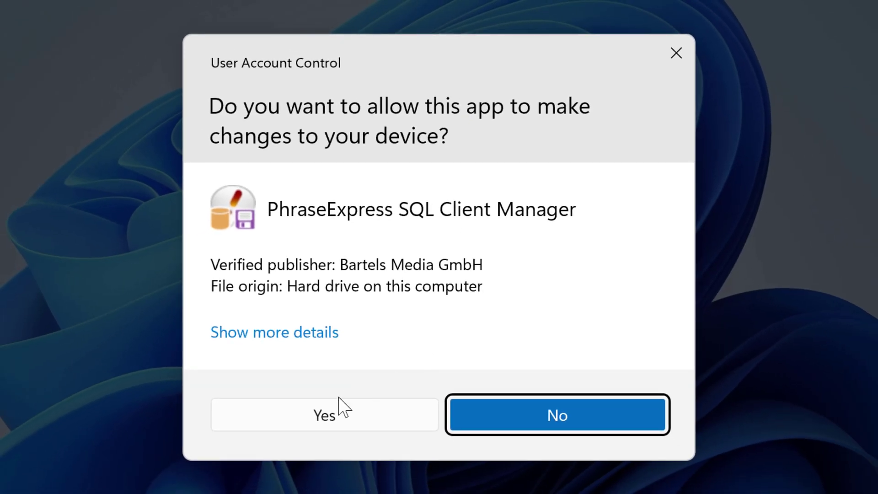
left_click(325, 432)
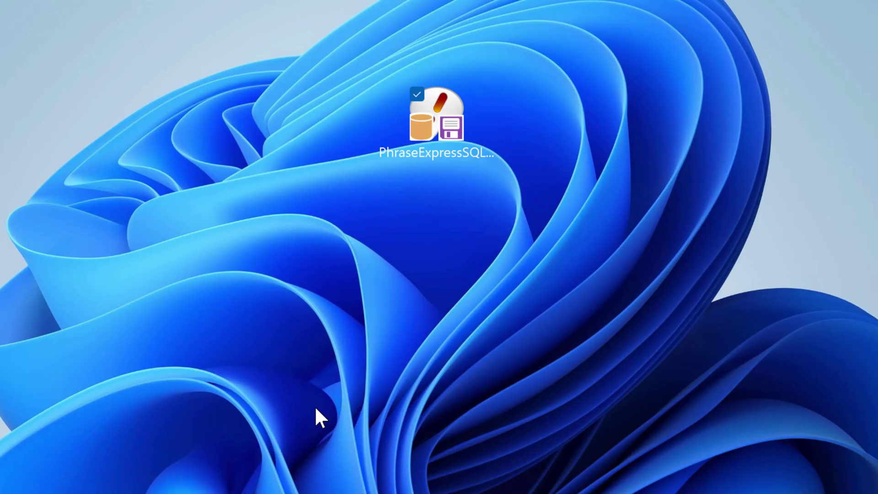
left_click(585, 394)
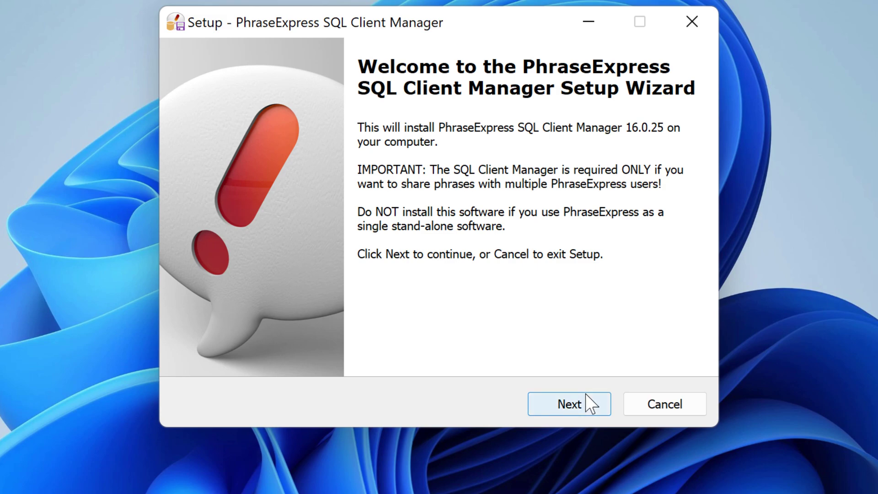
left_click(585, 394)
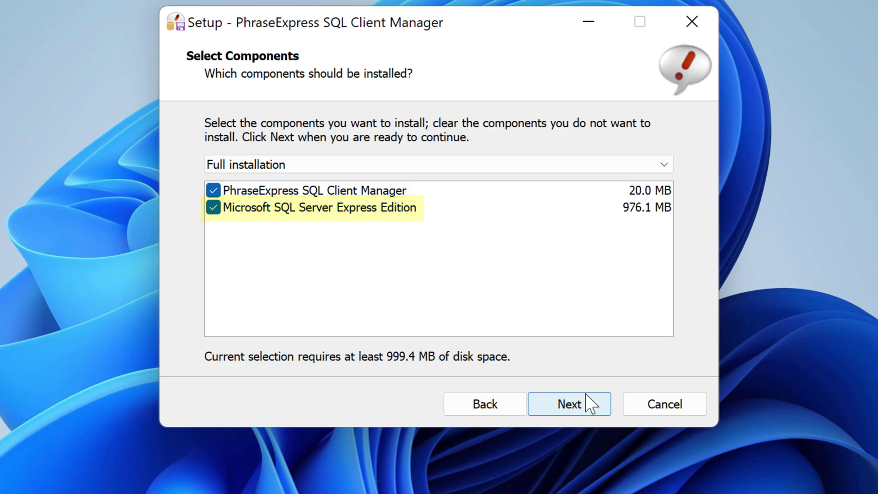
left_click(586, 394)
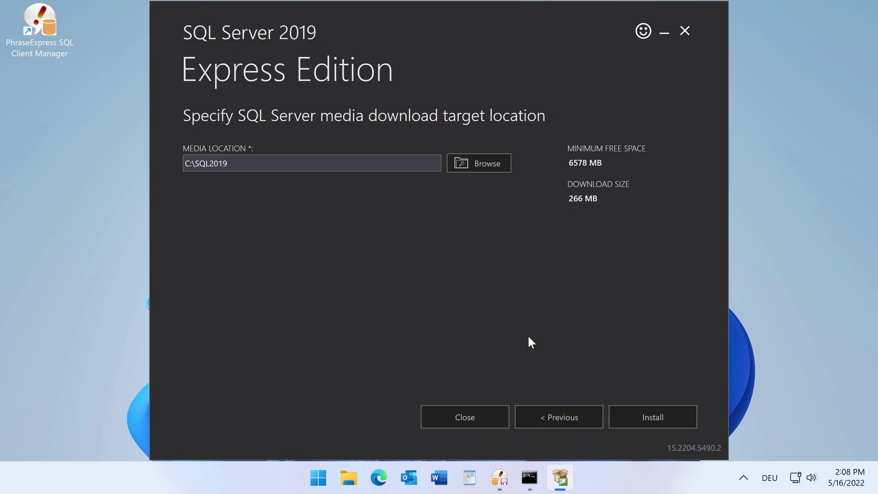
Install the SQL Server 2019 Express SQLEXPRESS instance, dismiss the SSMS download page, and close the installer
left_click(654, 409)
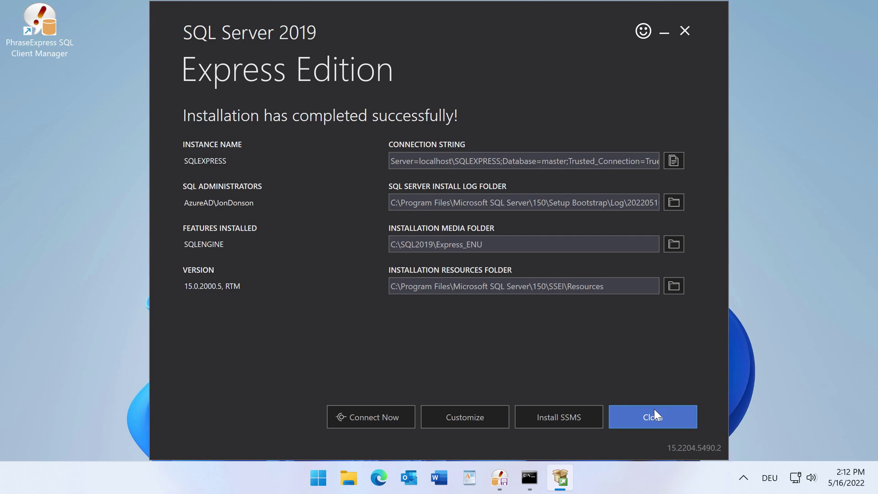
left_click(580, 410)
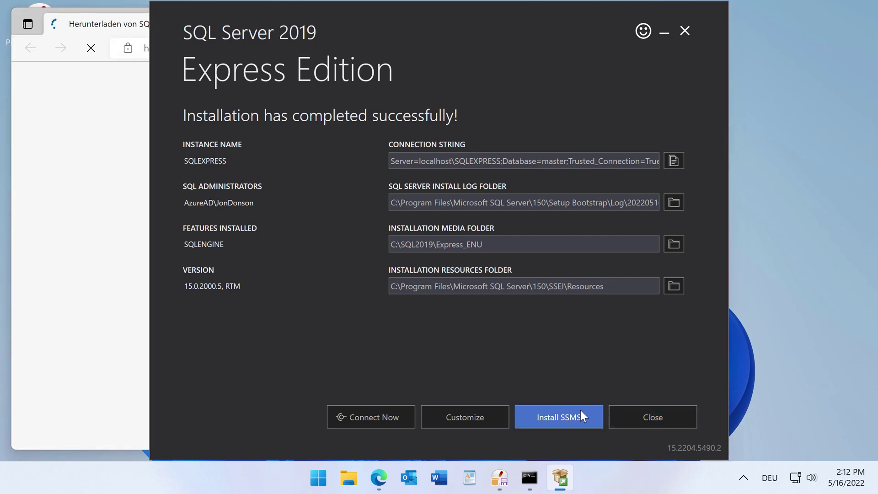
left_click(137, 49)
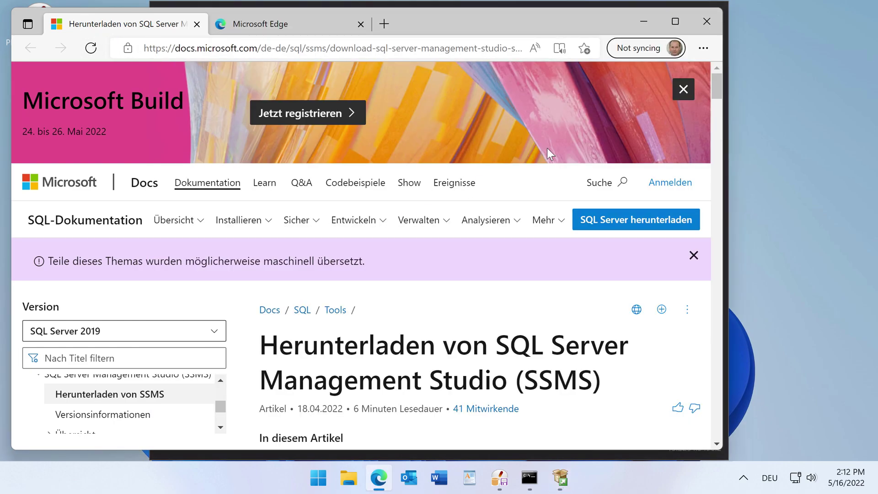
left_click(707, 26)
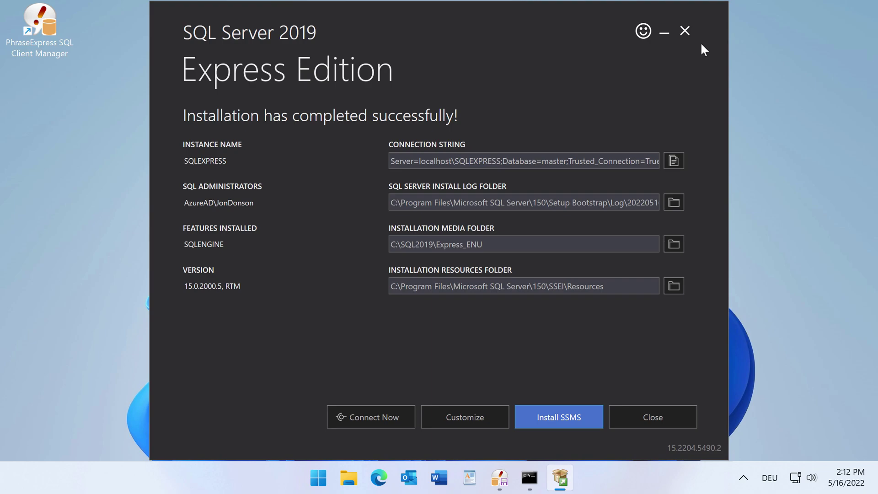
left_click(659, 411)
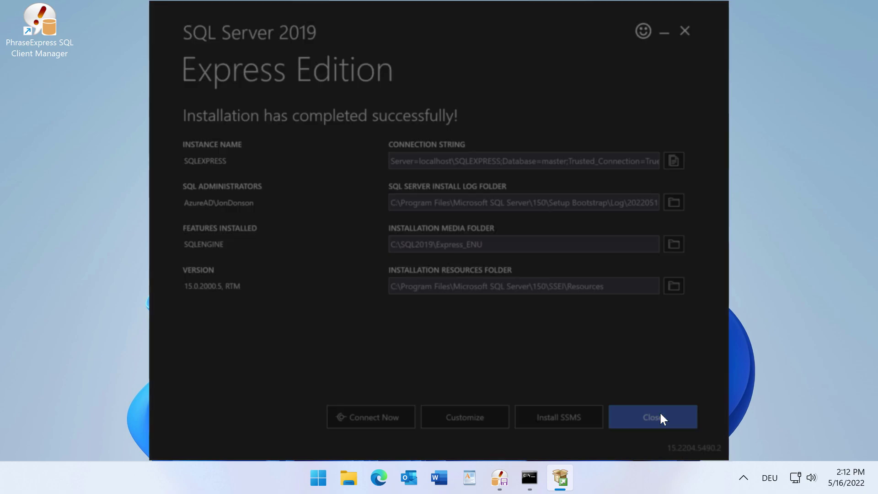
Finish setup and set SQL Server to TCP port 1433, connecting to VM\SQLEXPRESS
left_click(418, 263)
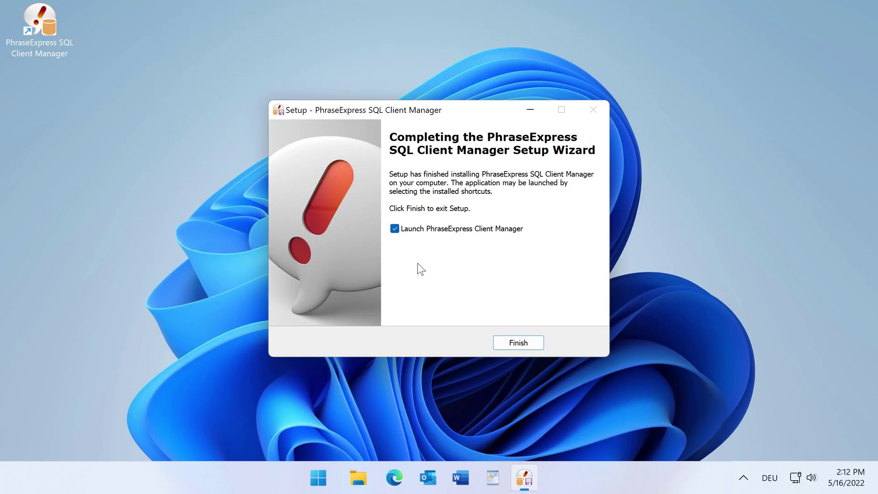
left_click(517, 342)
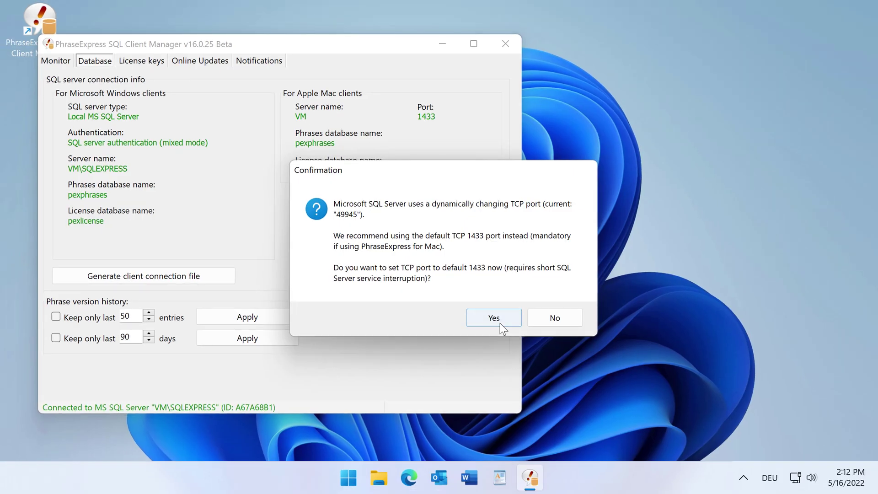
left_click(548, 392)
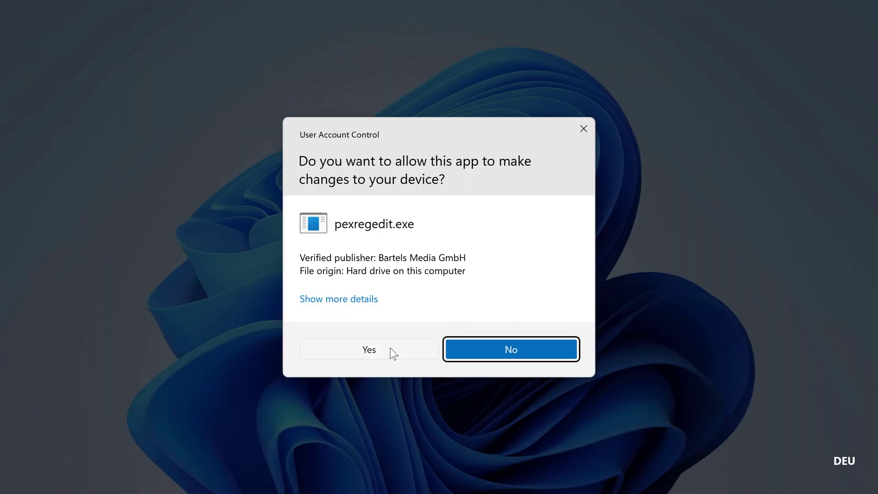
left_click(382, 353)
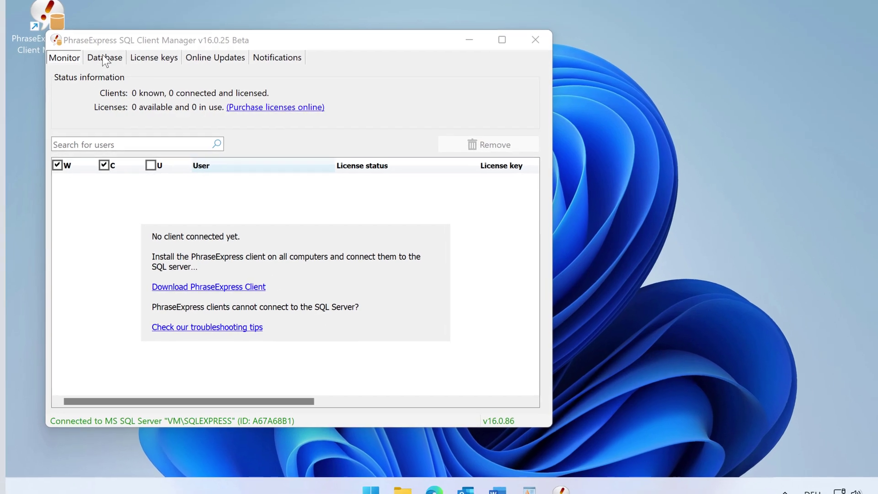
left_click(94, 61)
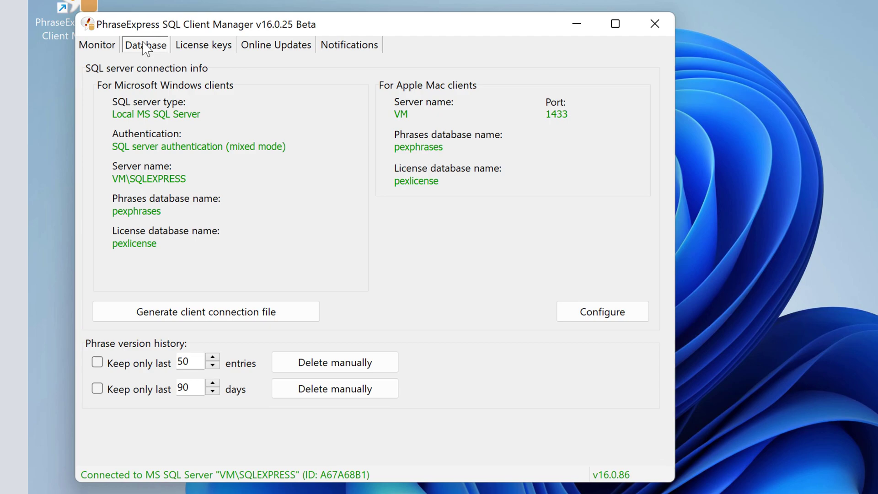
key("ctrl+shift+Tab")
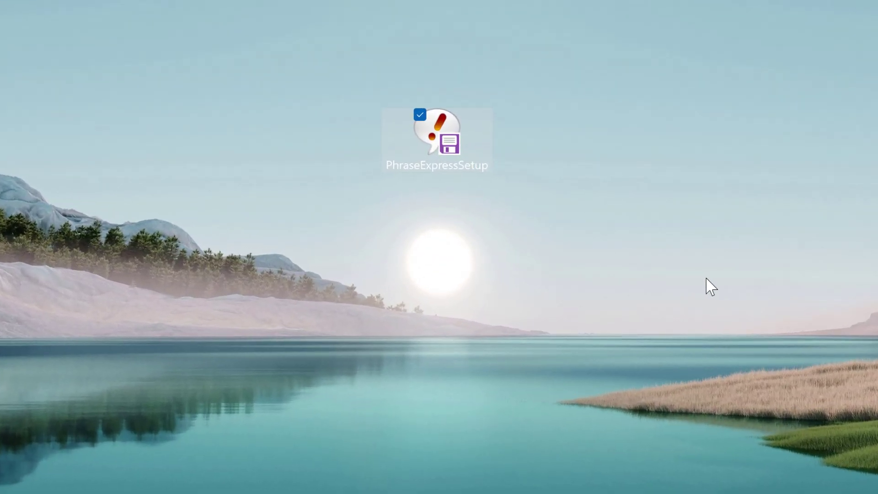
Install the PhraseExpress client in English, keeping SQL server support and firewall configuration checked
double_click(464, 132)
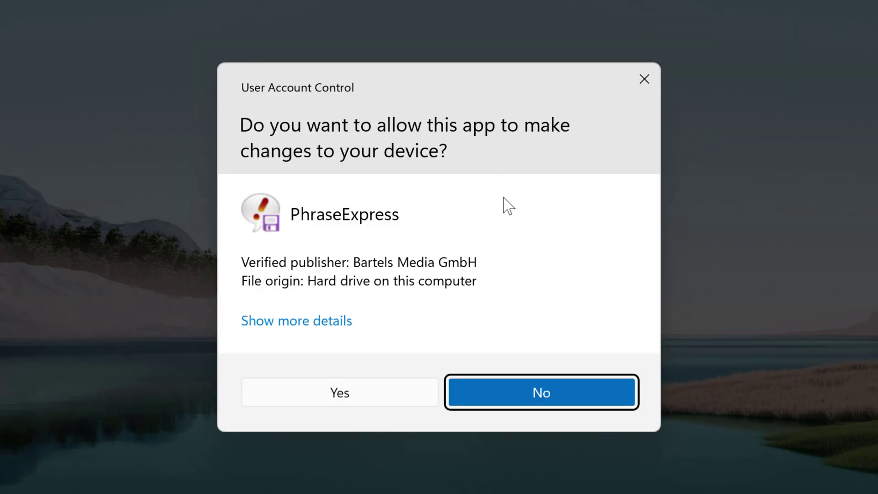
left_click(389, 393)
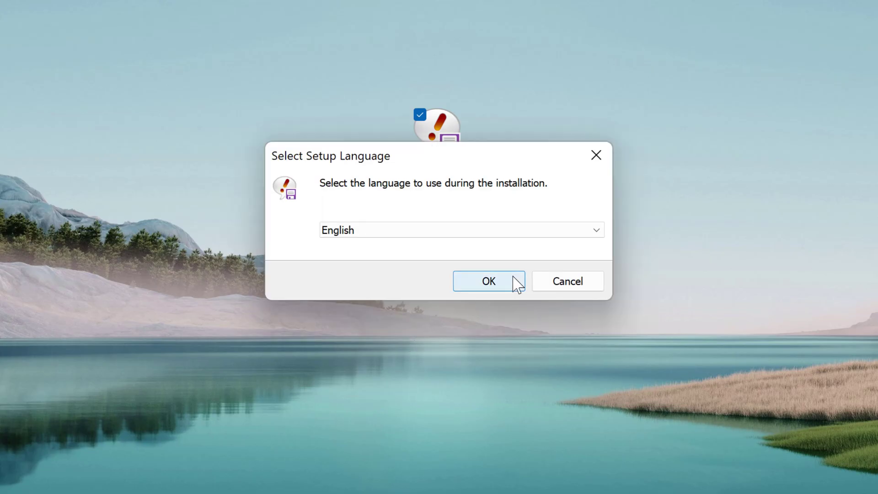
left_click(488, 281)
left_click(602, 417)
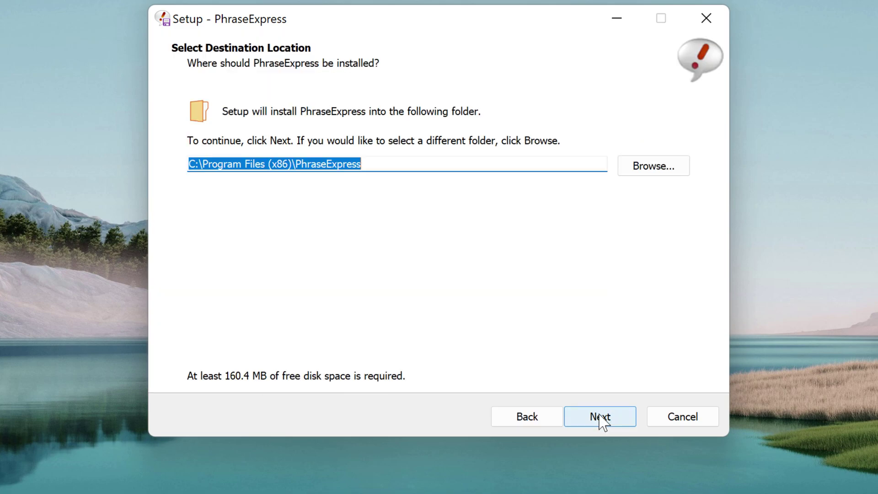
left_click(602, 417)
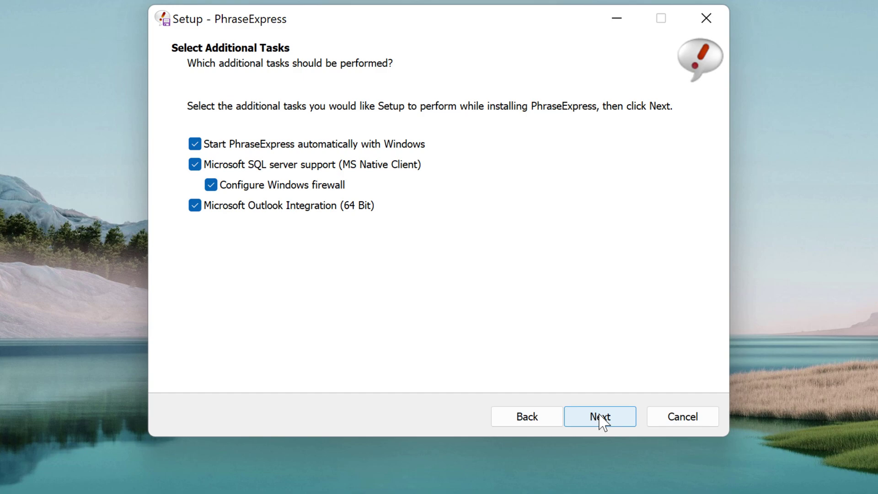
left_click(599, 415)
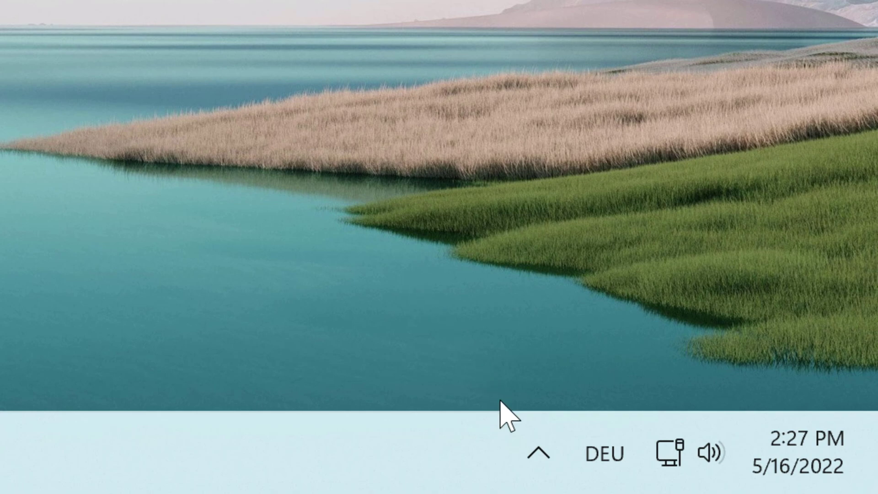
Move the hidden PhraseExpress tray icon onto the taskbar so it stays visible
left_click(542, 454)
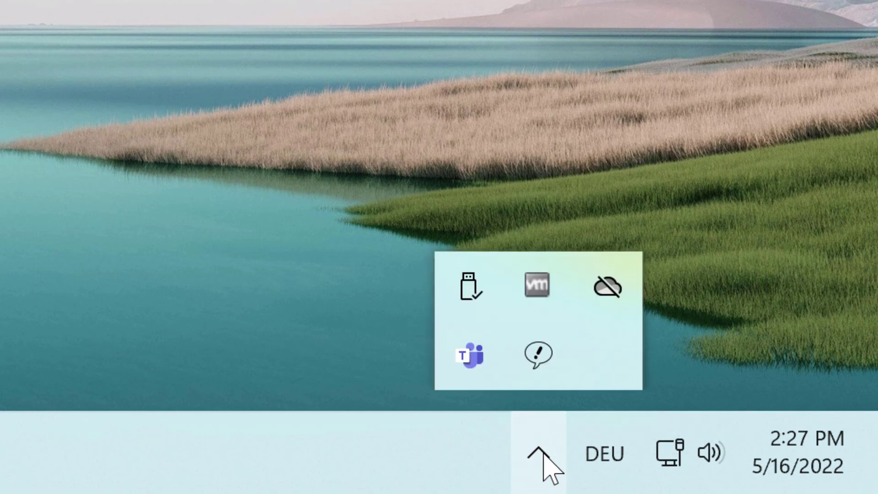
left_click_drag(544, 365, 612, 471)
left_click(681, 394)
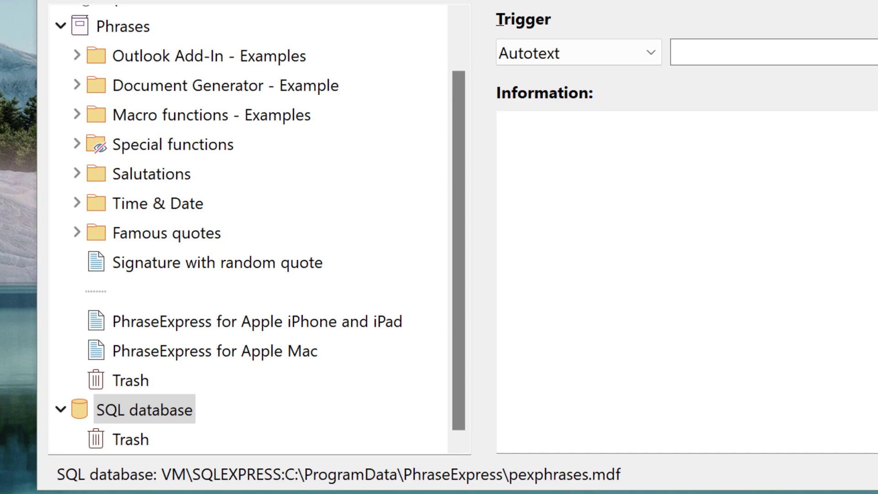
Copy the Salutations, Time & Date and Famous quotes folders into the SQL database
left_click(151, 181)
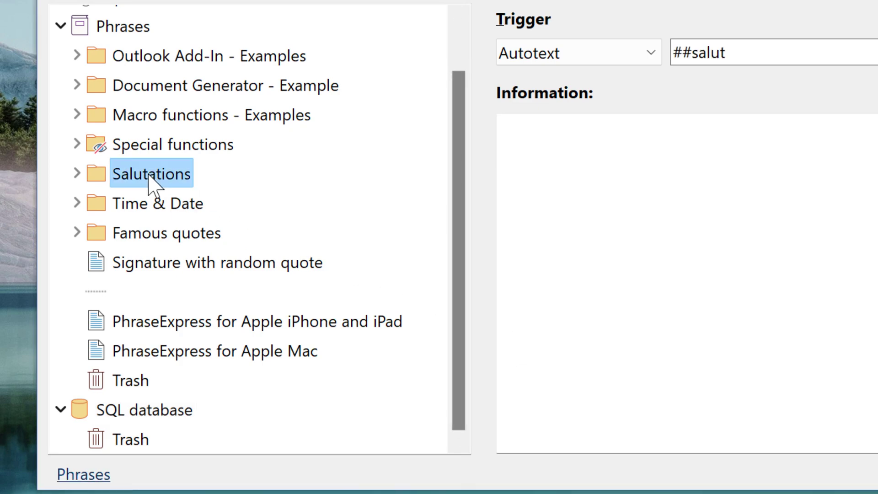
left_click(202, 204, "ctrl")
left_click(206, 238, "ctrl")
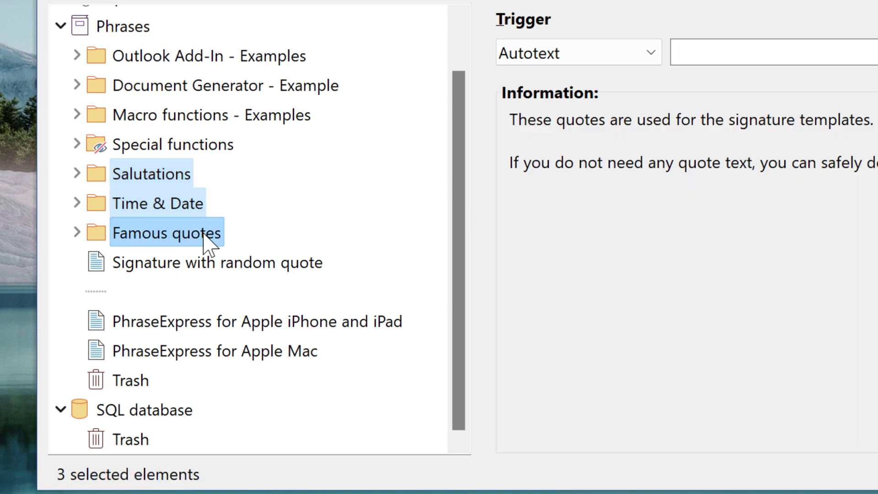
left_click_drag(205, 243, 176, 417)
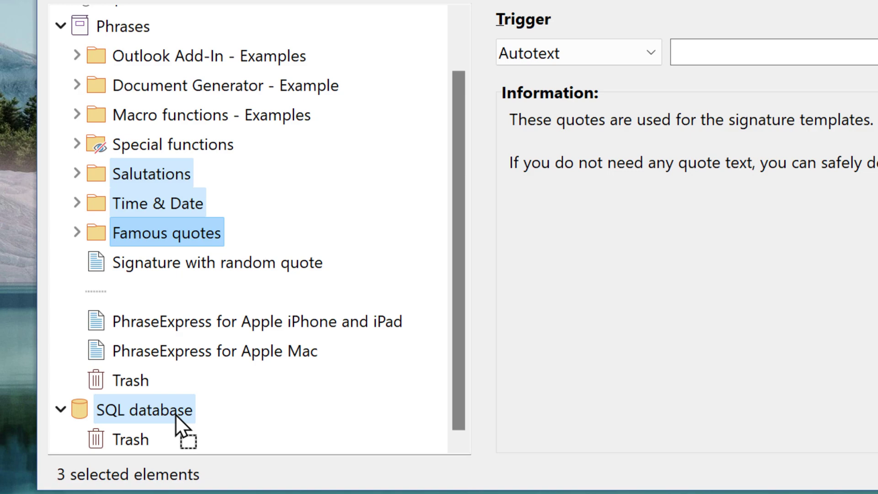
left_click_drag(175, 416, 178, 411)
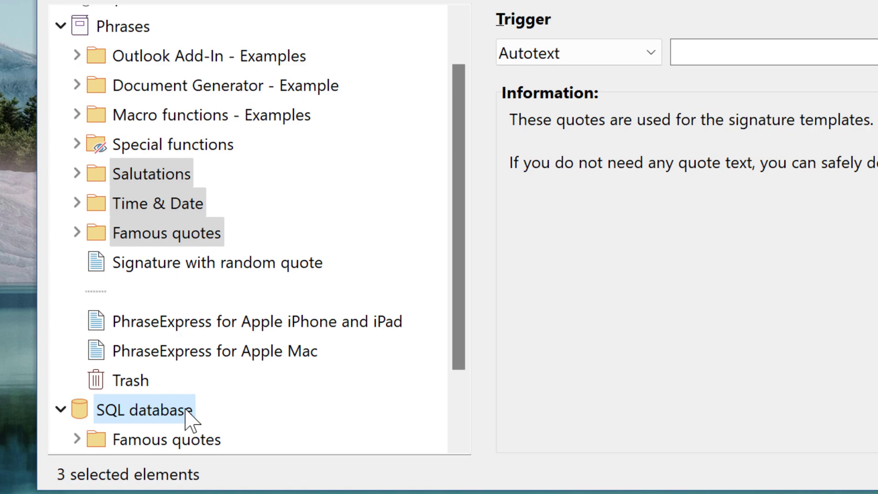
Unload the local Phrases file and confirm, leaving only the SQL database
left_click(122, 29)
right_click(121, 28)
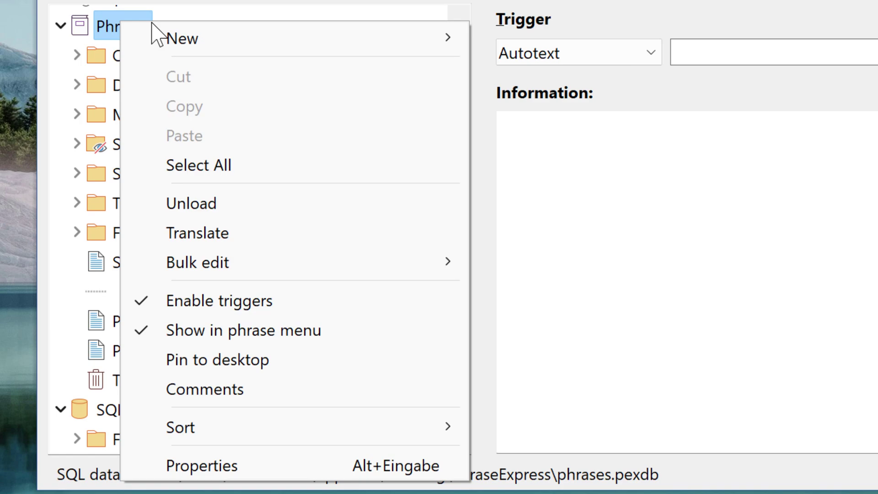
left_click(243, 204)
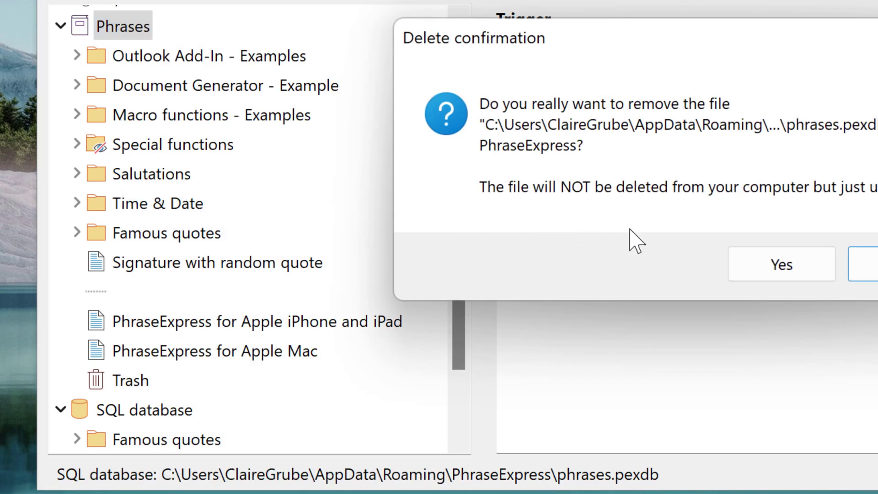
left_click(781, 270)
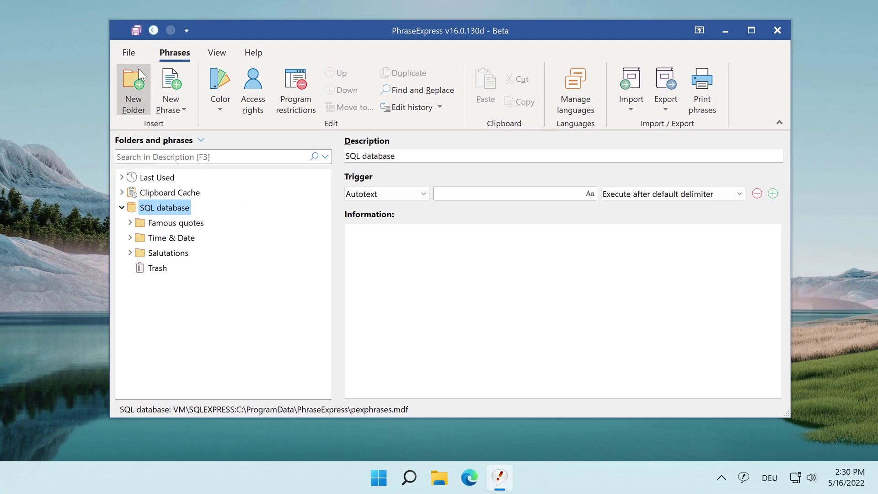
left_click(130, 51)
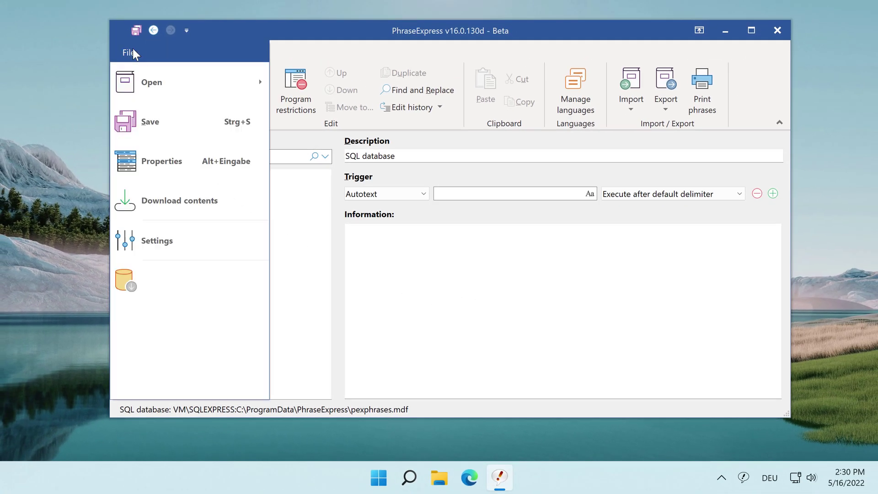
mouse_move(189, 81)
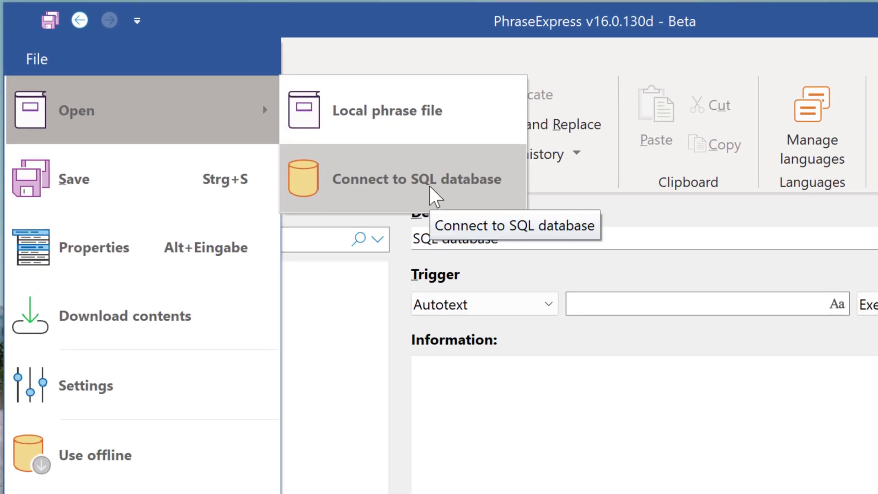
left_click(430, 185)
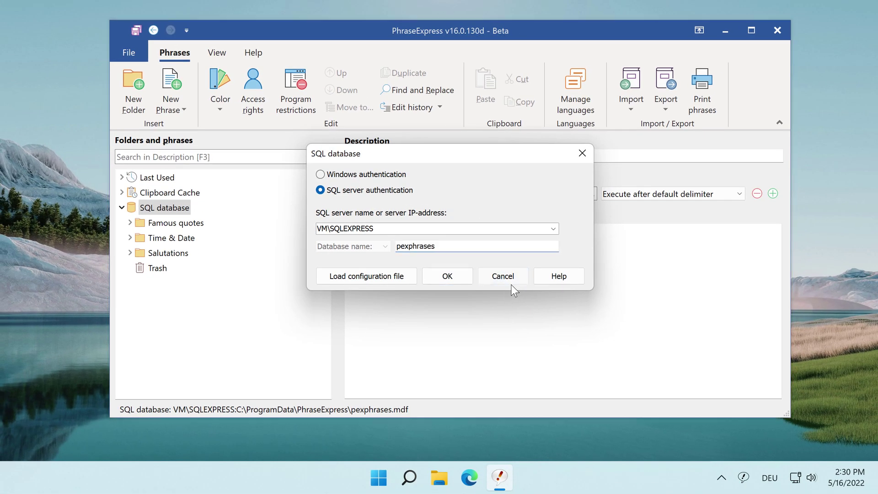
left_click(521, 295)
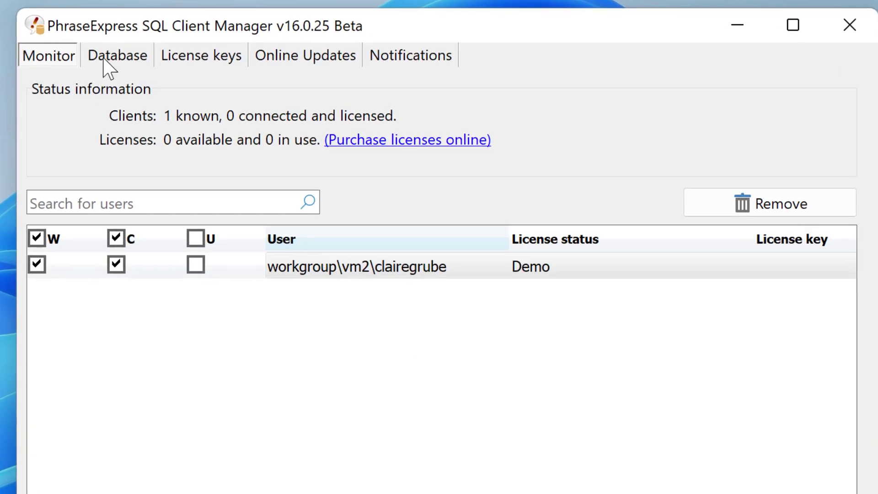
From the Database tab, generate the config.xml client connection file onto the Desktop
left_click(109, 67)
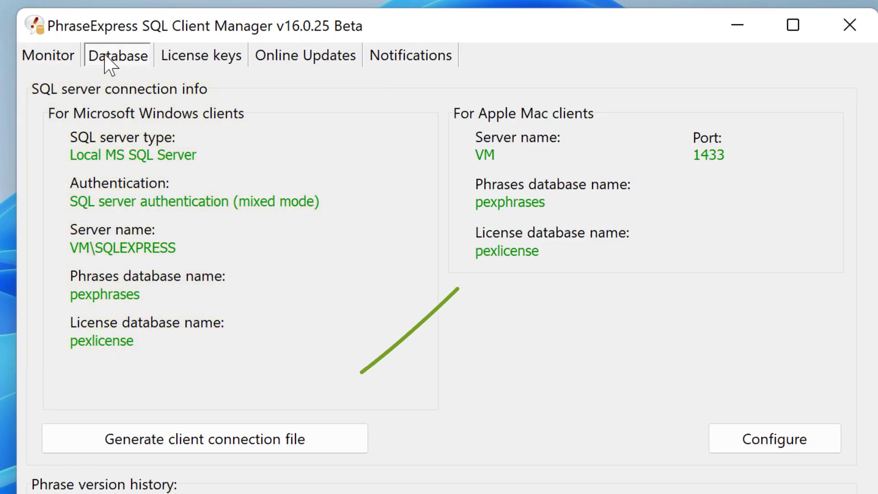
left_click(231, 443)
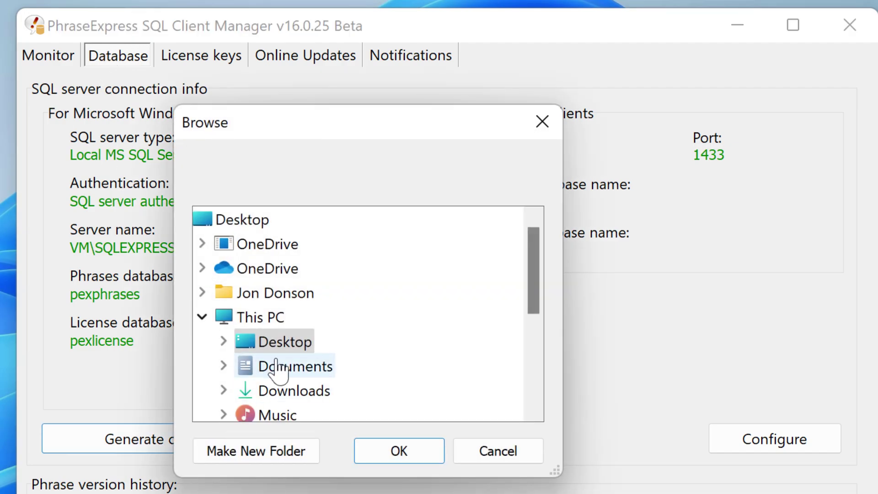
left_click(283, 342)
left_click(393, 461)
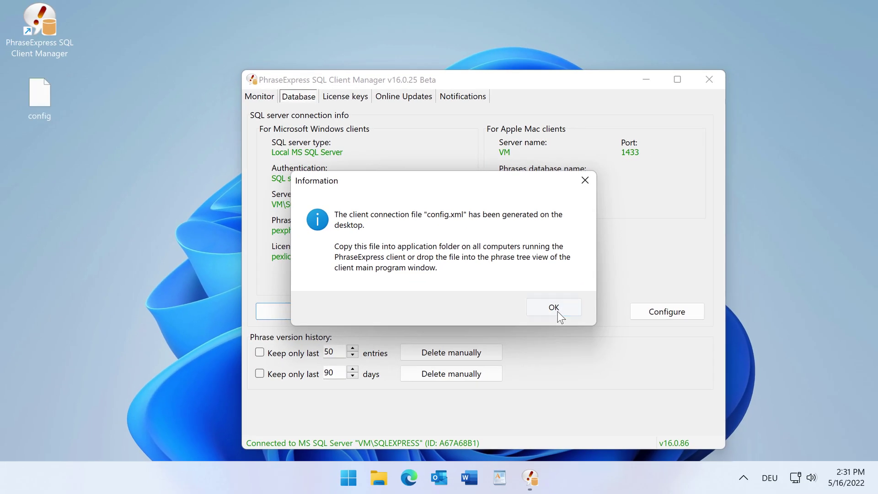
left_click(556, 310)
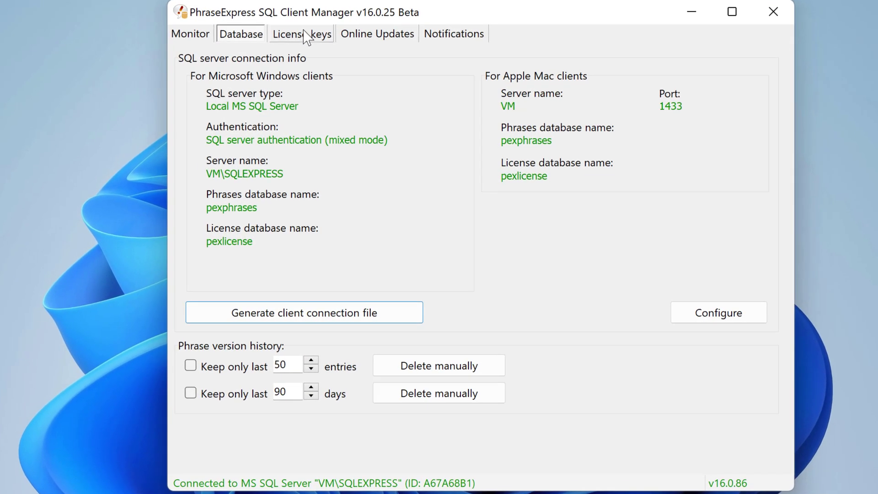
Review the License keys page, then tick U for the listed client user in Monitor
left_click(333, 75)
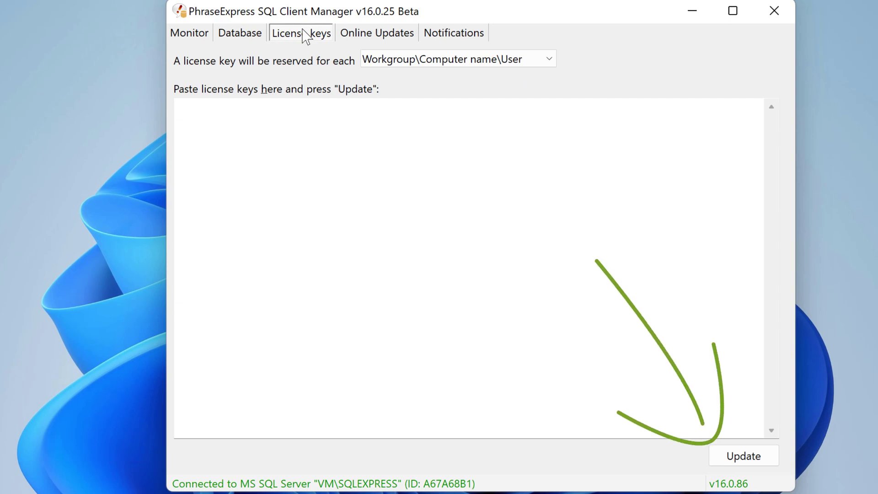
left_click(197, 40)
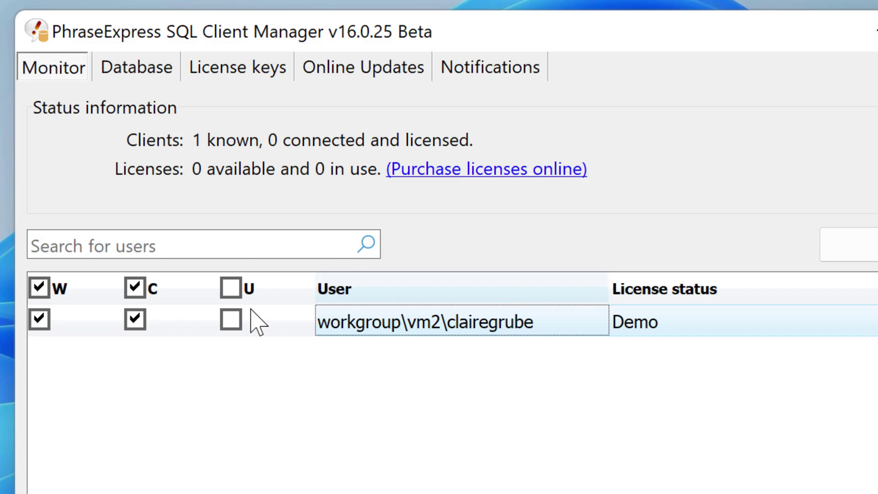
left_click(237, 320)
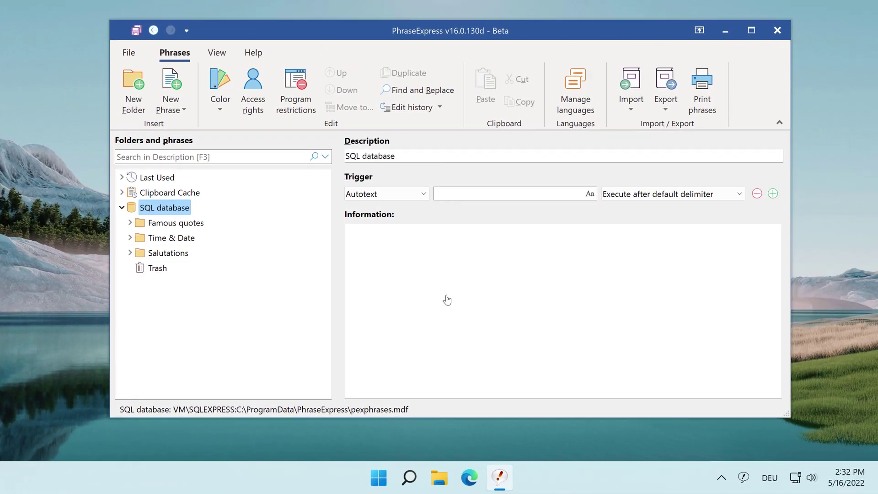
Exit PhraseExpress, relaunch it by searching 'phrase', and open its program window from the tray
right_click(744, 478)
left_click(742, 467)
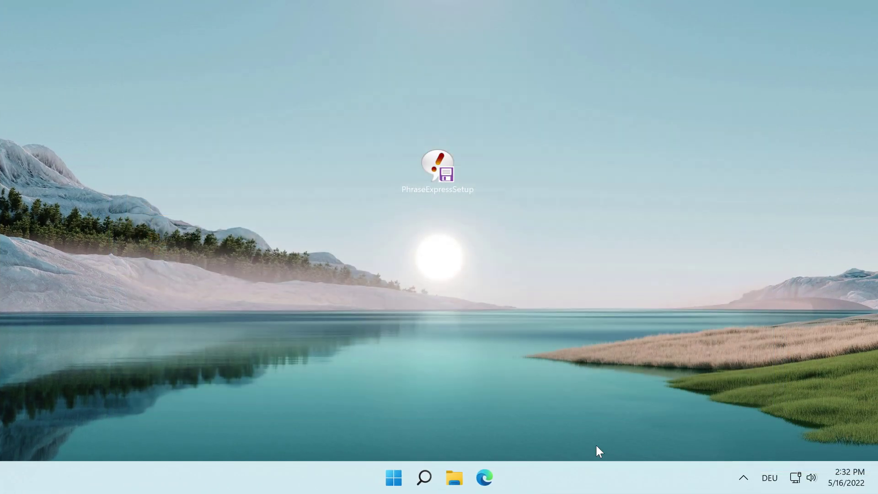
key("super")
type("phrase")
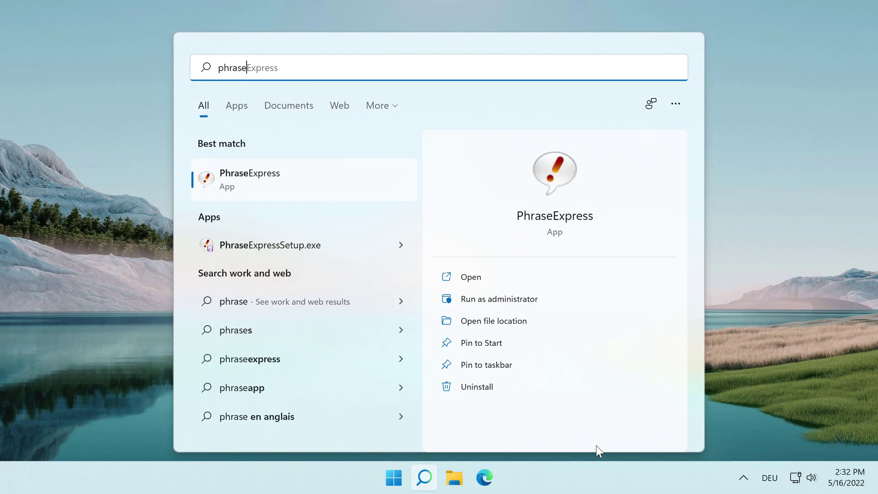
key("Return")
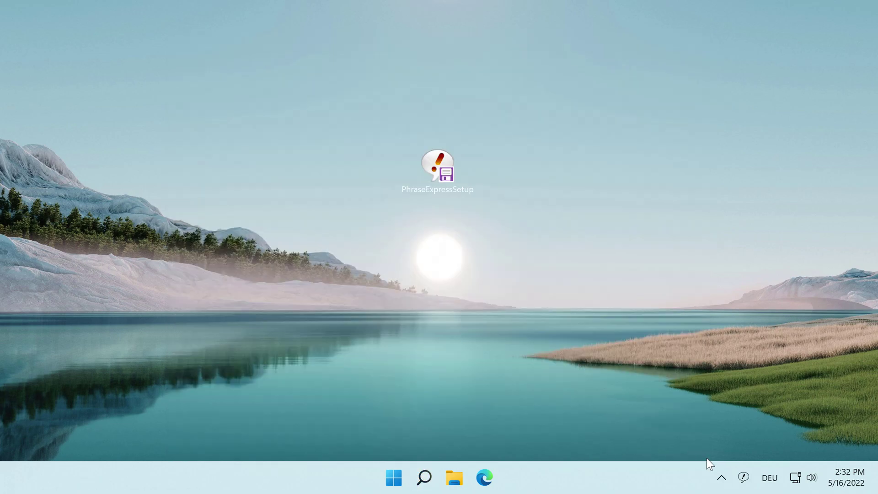
left_click(743, 477)
left_click(738, 446)
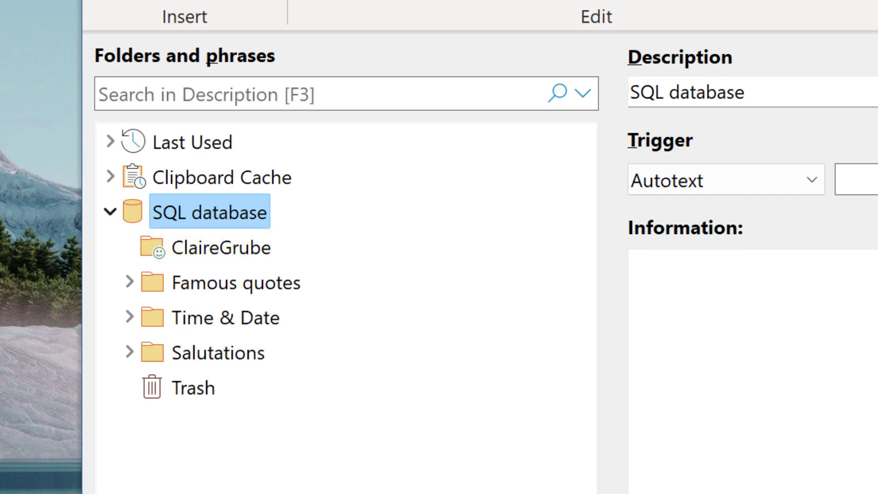
Move the Famous quotes folder into the personal user folder, confirming the move warning
left_click_drag(287, 289, 257, 254)
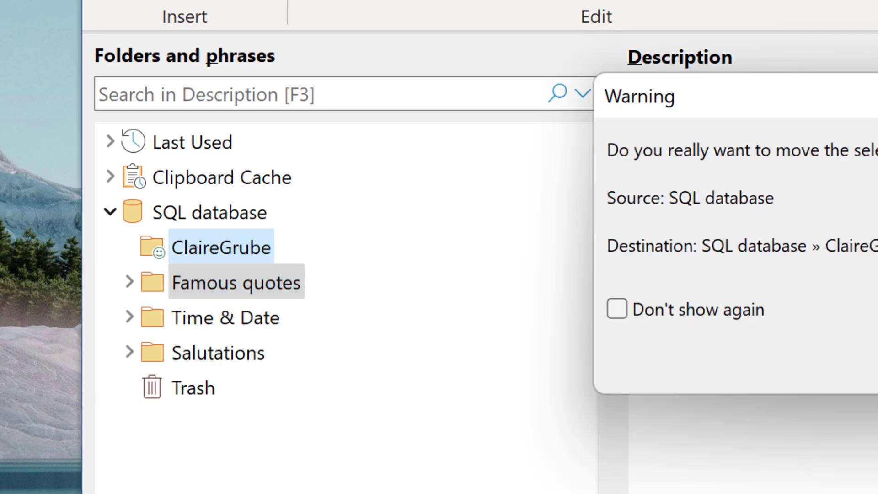
key("Return")
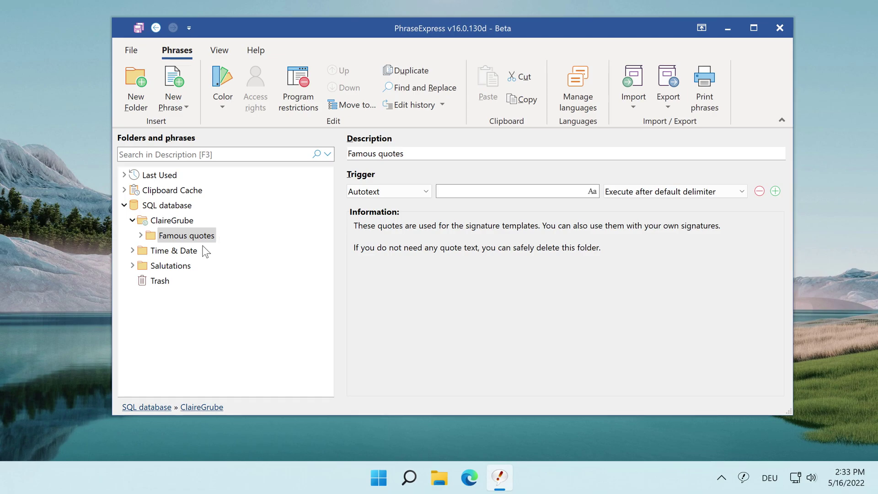
Set Salutations access rights so the group 'sales' can only read
left_click(174, 264)
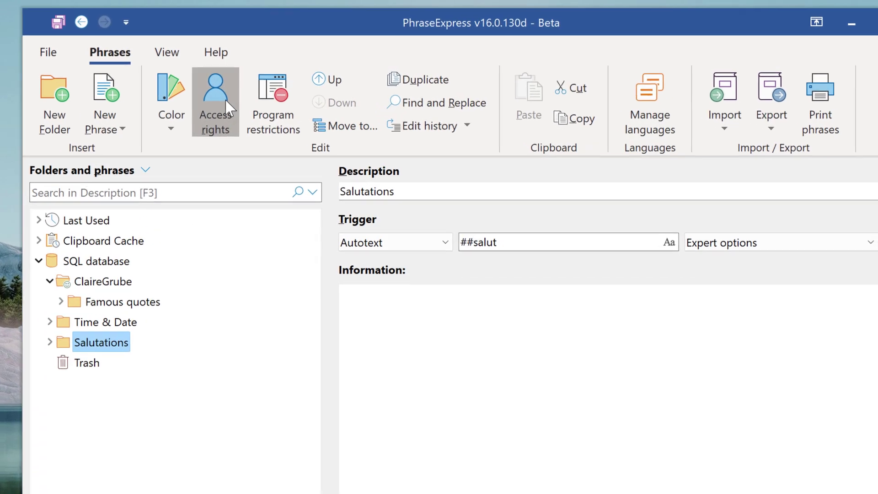
left_click(252, 98)
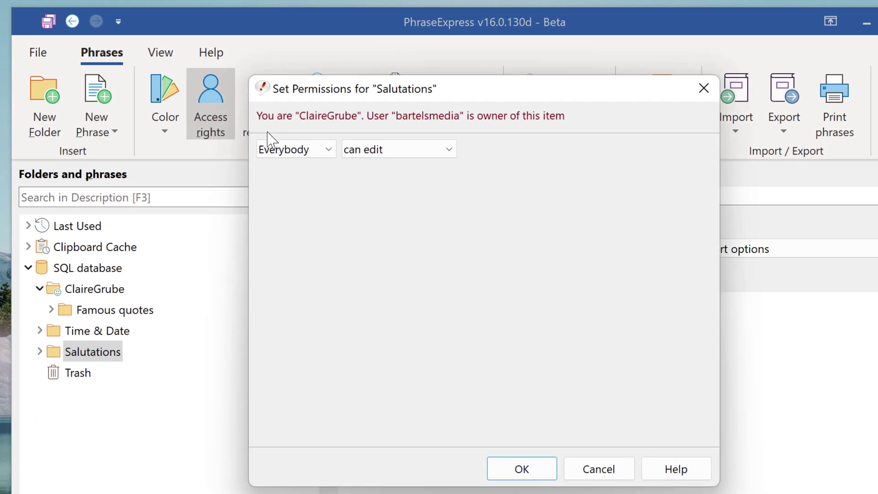
left_click(303, 147)
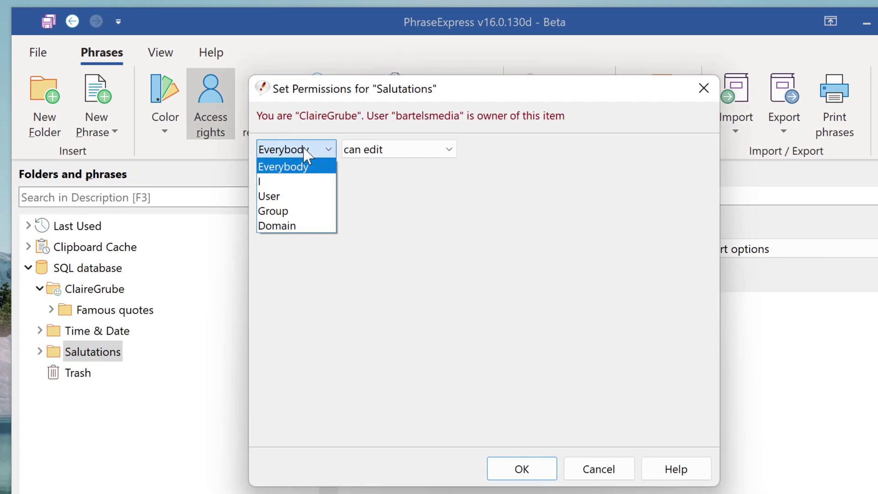
left_click(314, 210)
left_click(423, 152)
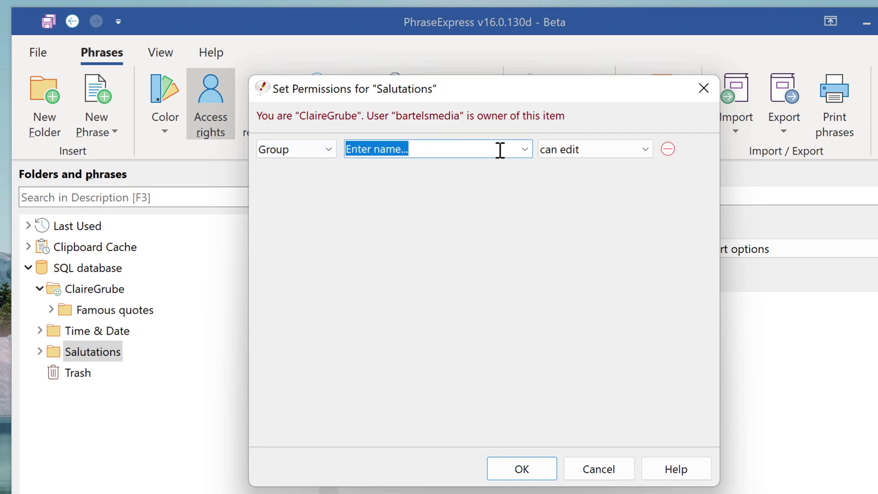
type("sales")
left_click(617, 157)
left_click(615, 165)
left_click(498, 467)
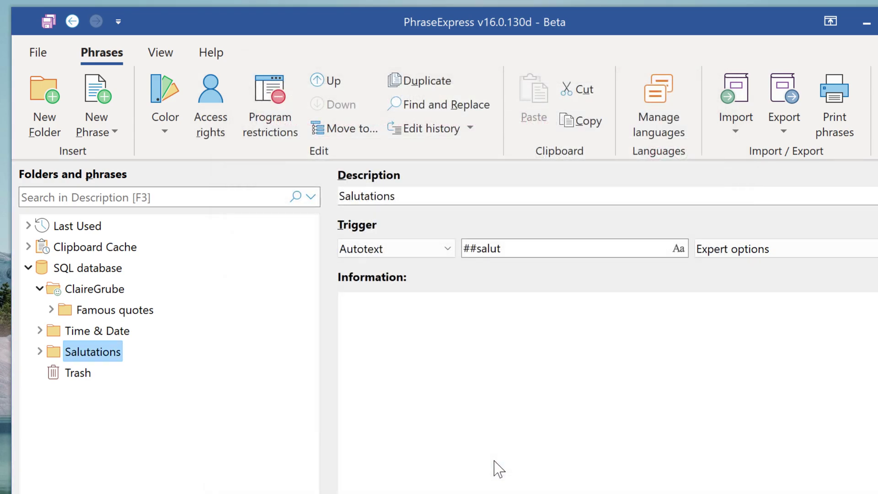